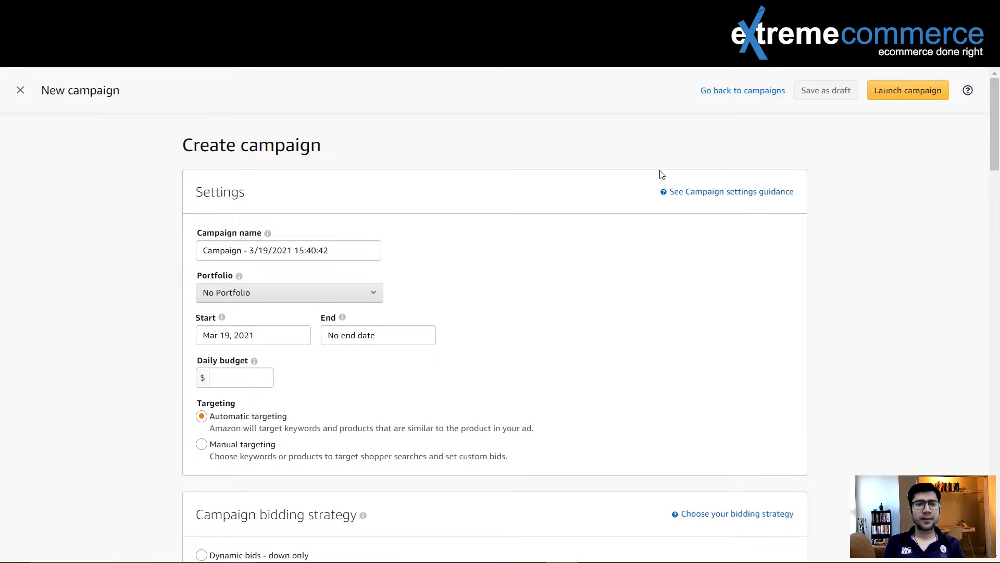
Step: Set the campaign to manual targeting with the "Dynamic bids - down only" bidding strategy
scroll(624, 175, "down", 1)
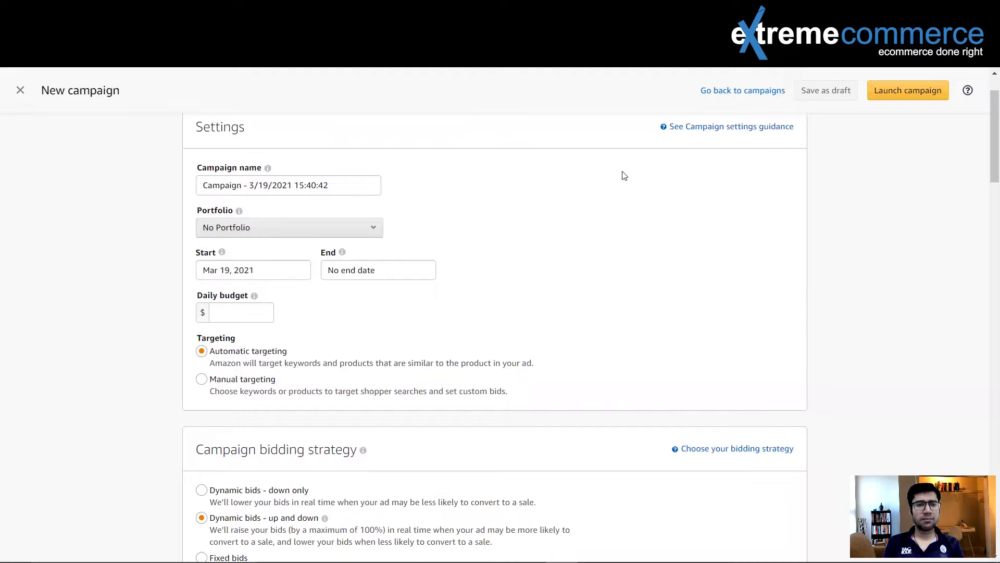
scroll(625, 176, "down", 1)
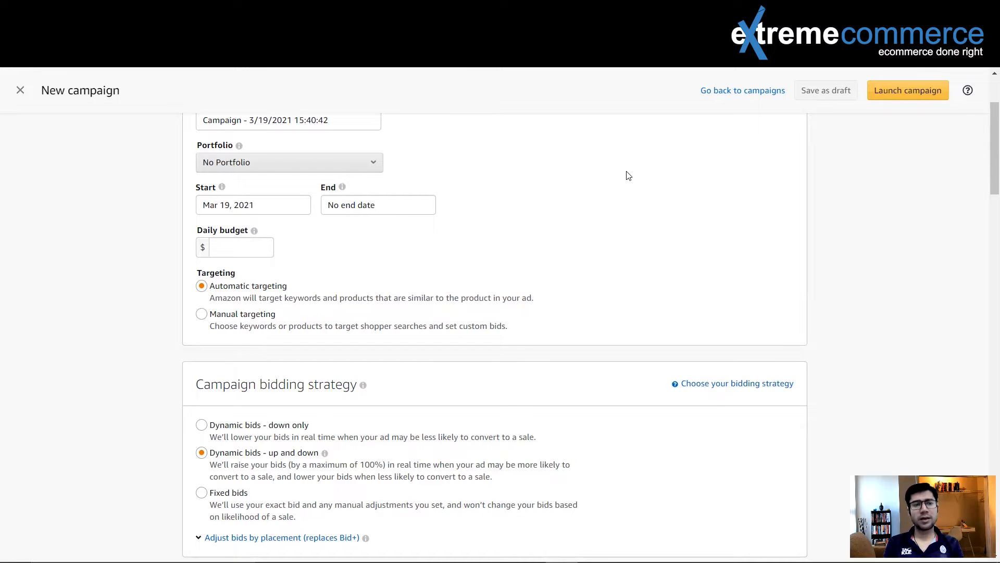
scroll(631, 179, "up", 2)
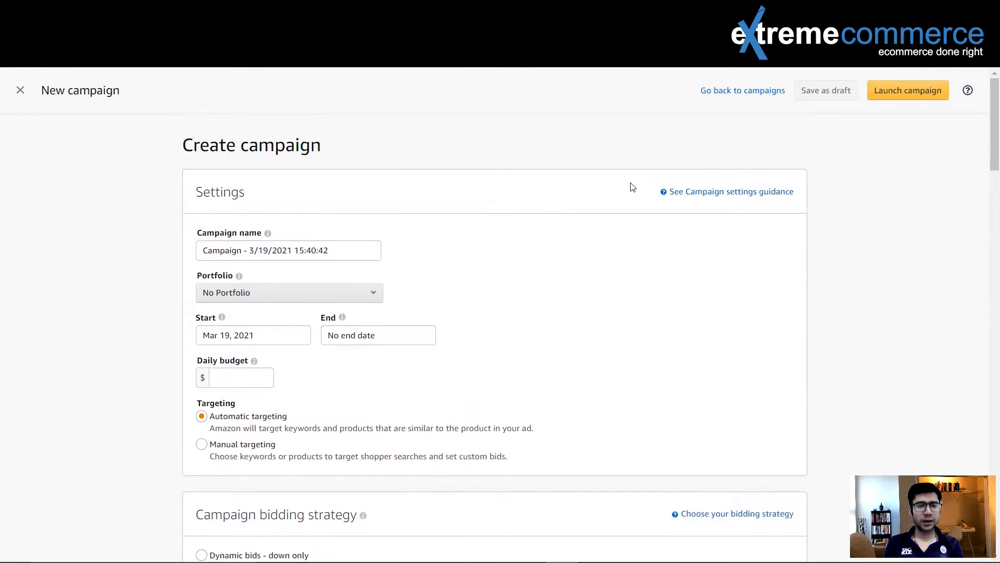
scroll(632, 187, "down", 1)
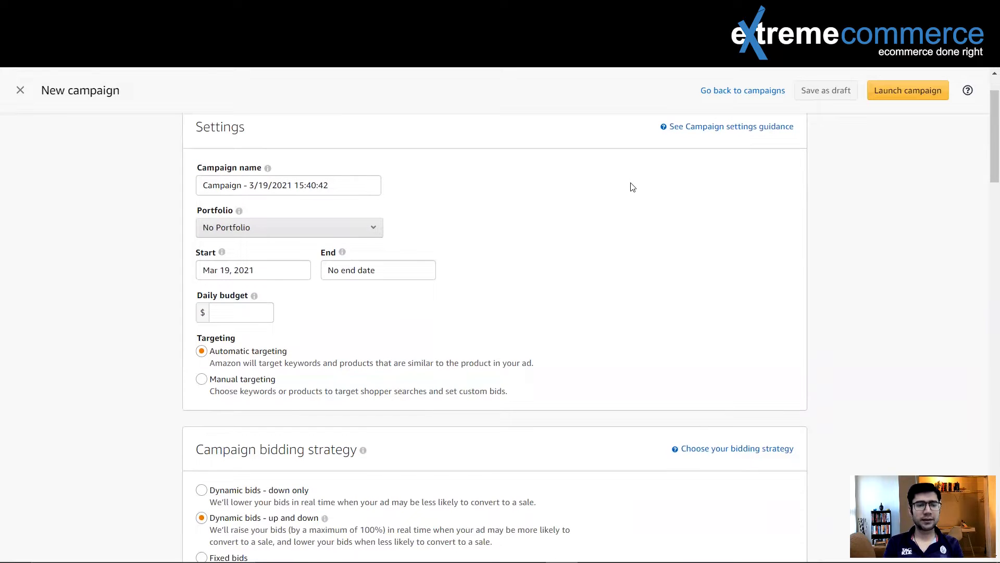
scroll(632, 187, "down", 1)
left_click(225, 328)
scroll(587, 204, "down", 3)
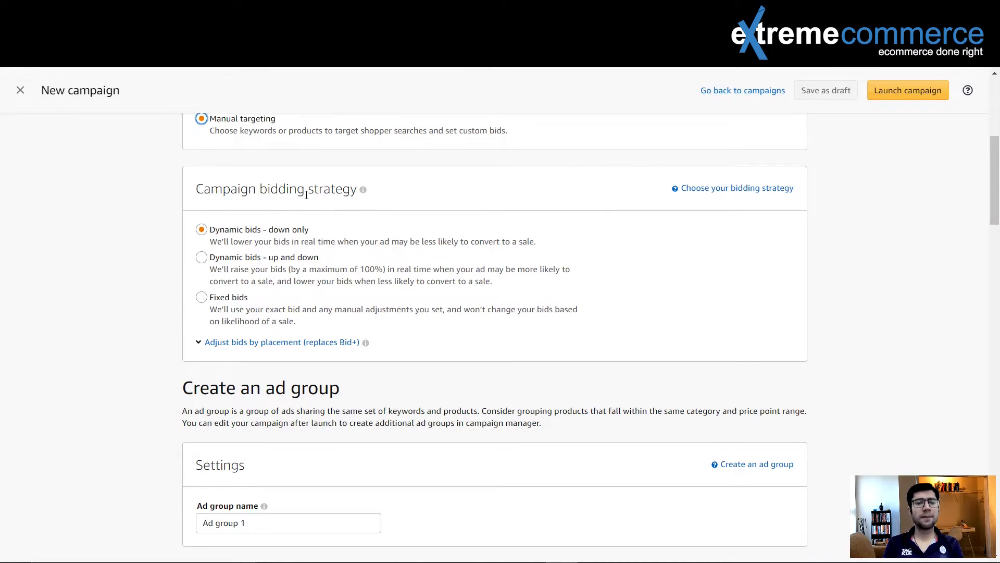
left_click(308, 239)
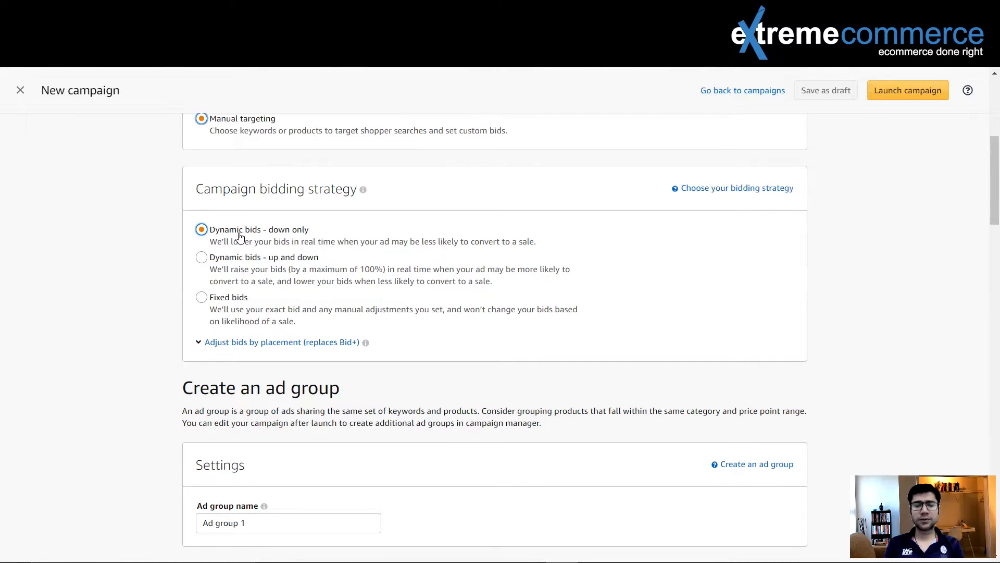
Step: Add the Sea-Crits Otar The Seal plush toy to the ad group's advertised products
scroll(416, 294, "down", 3)
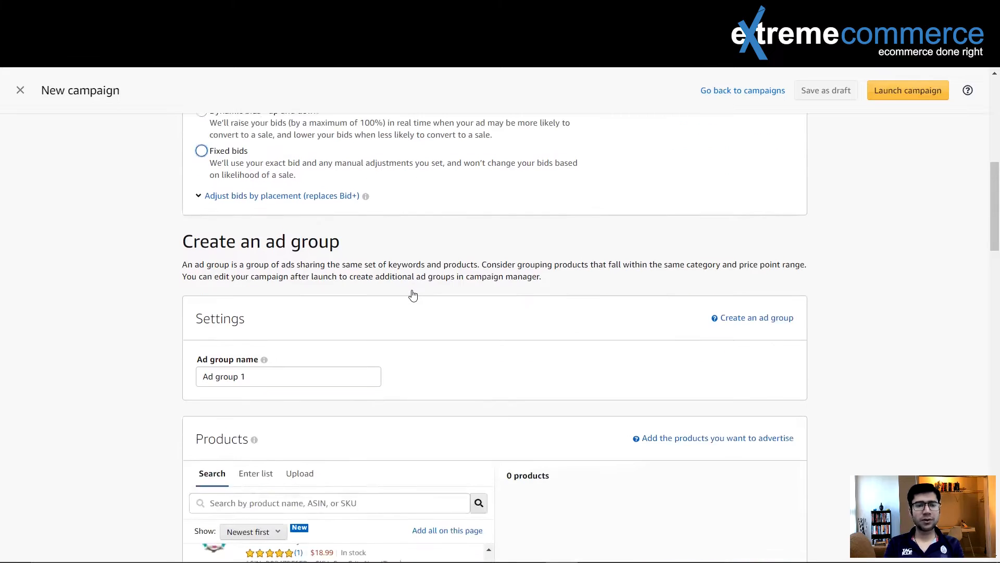
scroll(413, 295, "down", 6)
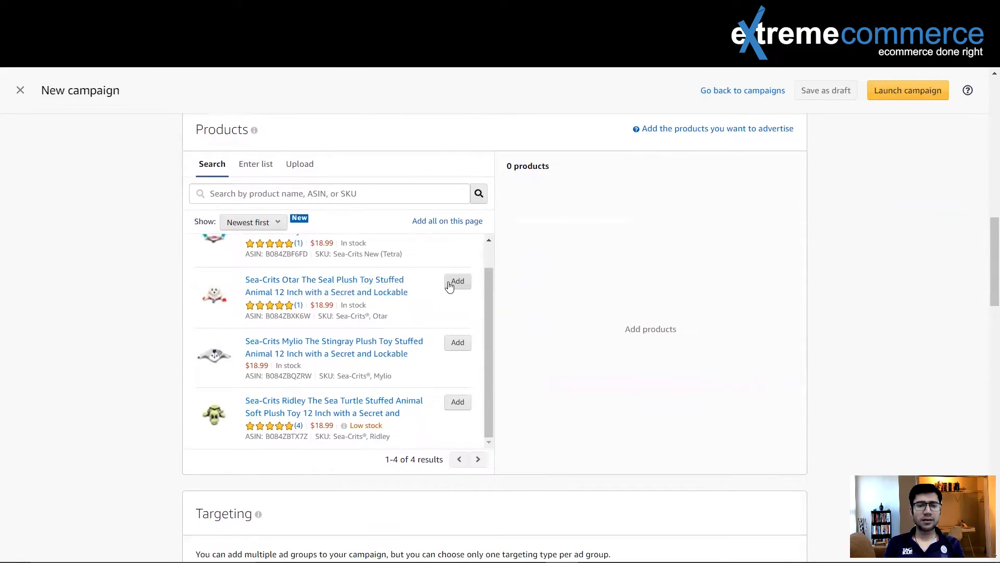
left_click(450, 286)
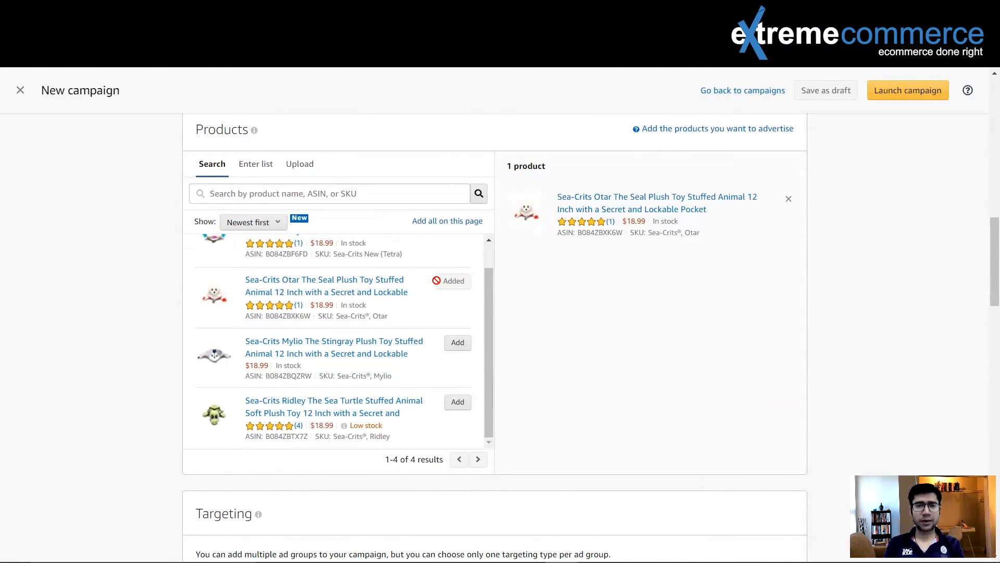
Step: Switch keyword targeting to a manually entered list and restrict its match type to Exact only
scroll(437, 285, "down", 4)
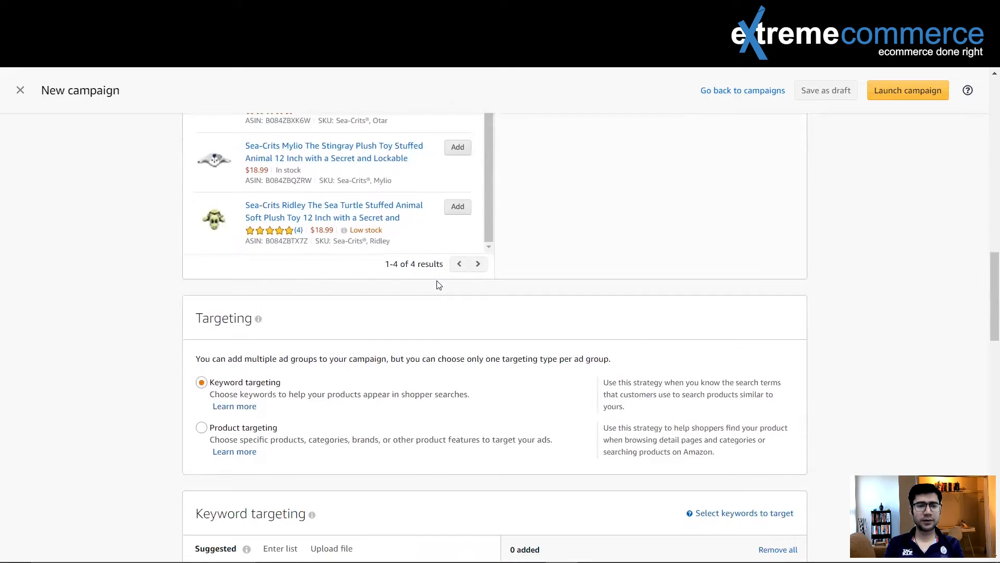
scroll(438, 285, "down", 5)
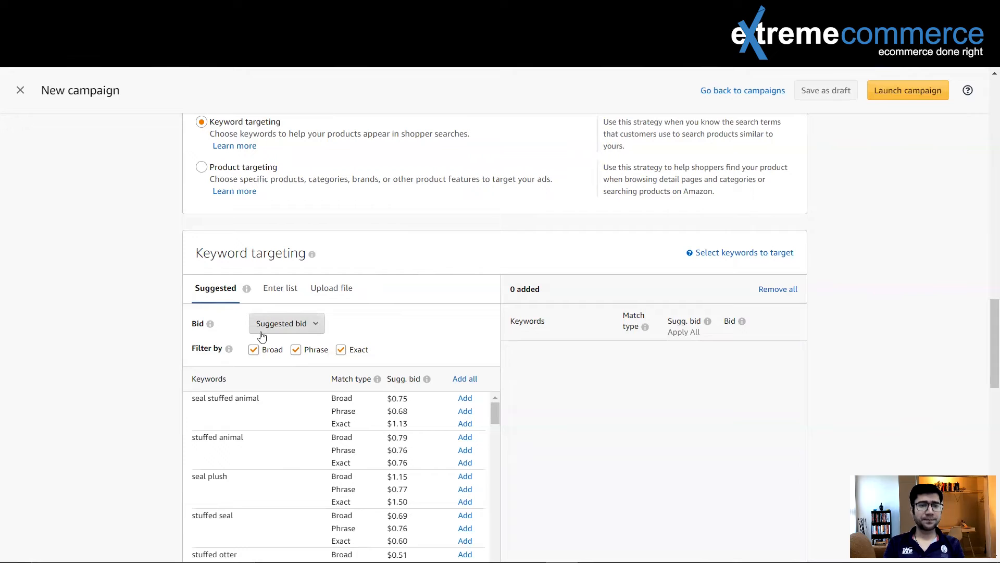
left_click(274, 291)
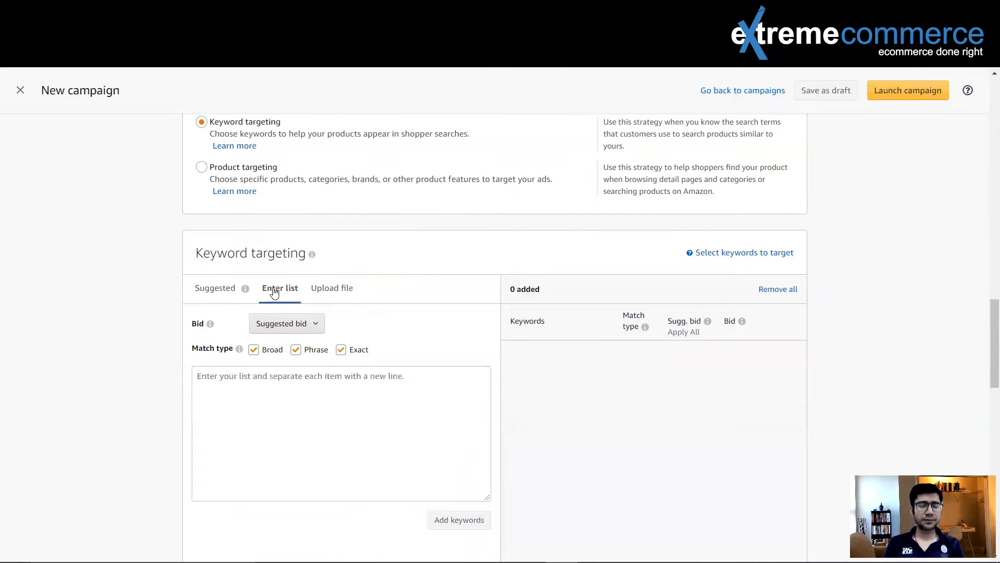
left_click(254, 350)
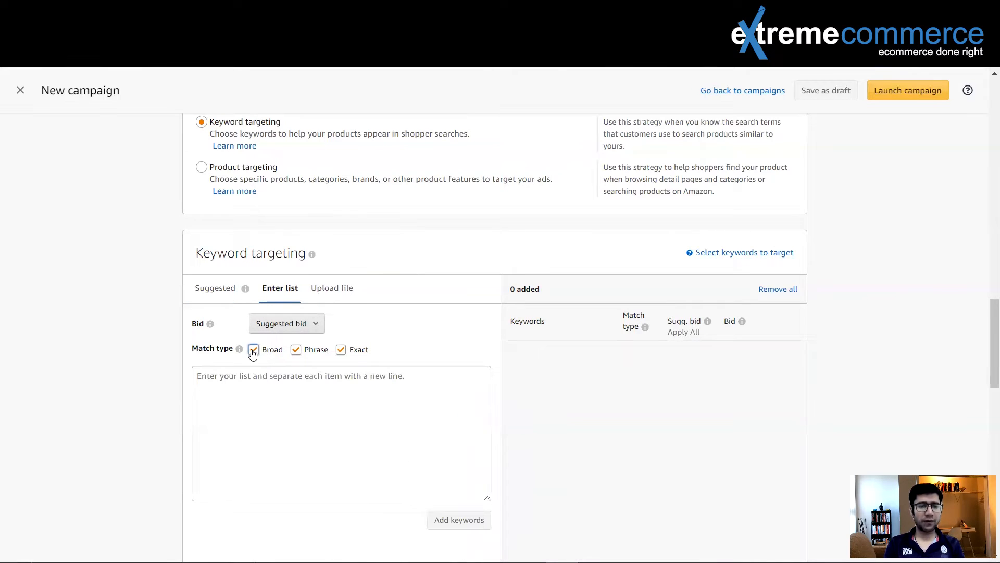
left_click(296, 350)
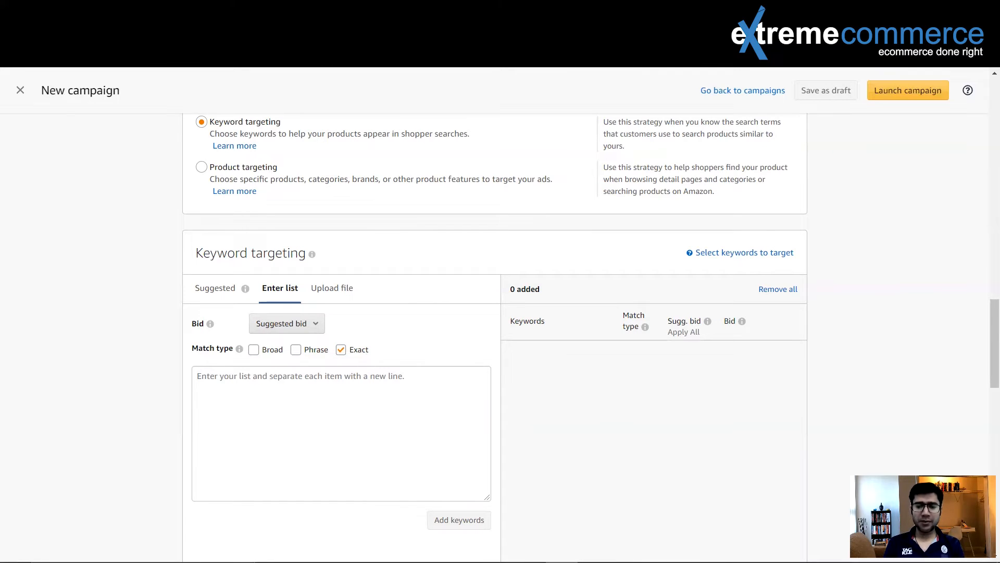
Step: Switch to the cal1 workbook in Excel and copy the phrases from "hair comb" through "styling combs for women"
mouse_move(676, 544)
mouse_move(594, 548)
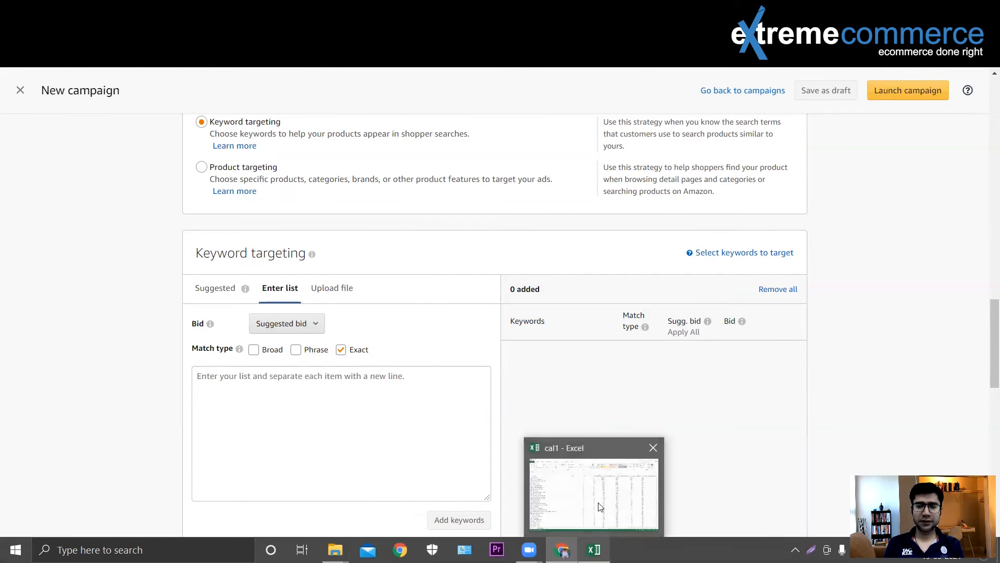
left_click(599, 504)
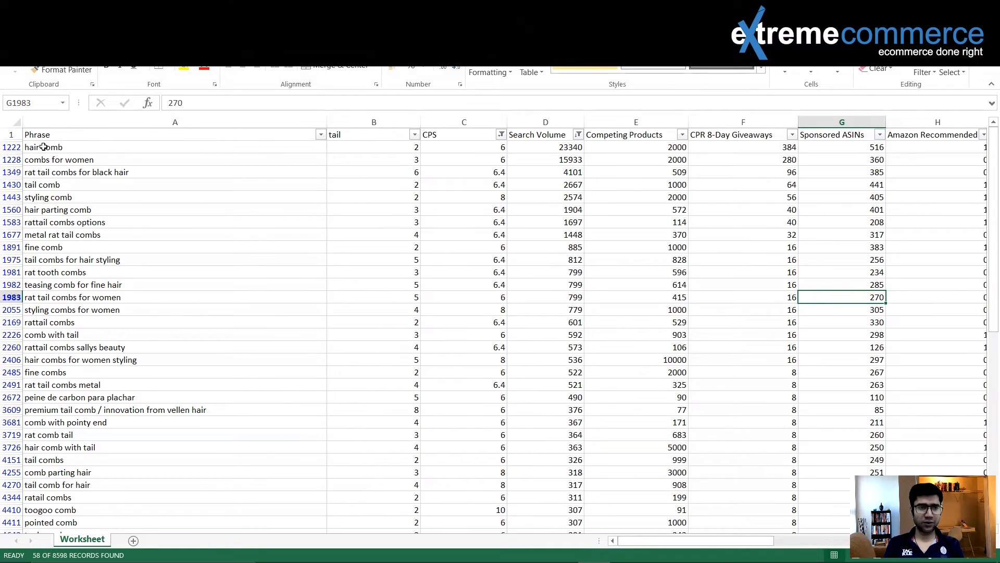
left_click_drag(31, 147, 102, 313)
key("ctrl+c")
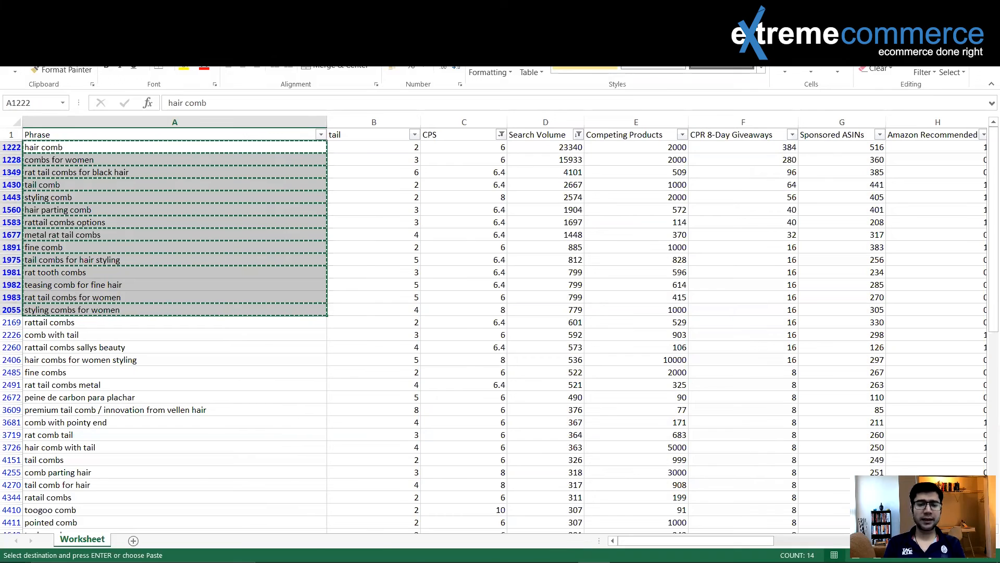
Step: Return to the campaign page in the browser and add the copied phrases as exact-match keywords with suggested bids
left_click(562, 550)
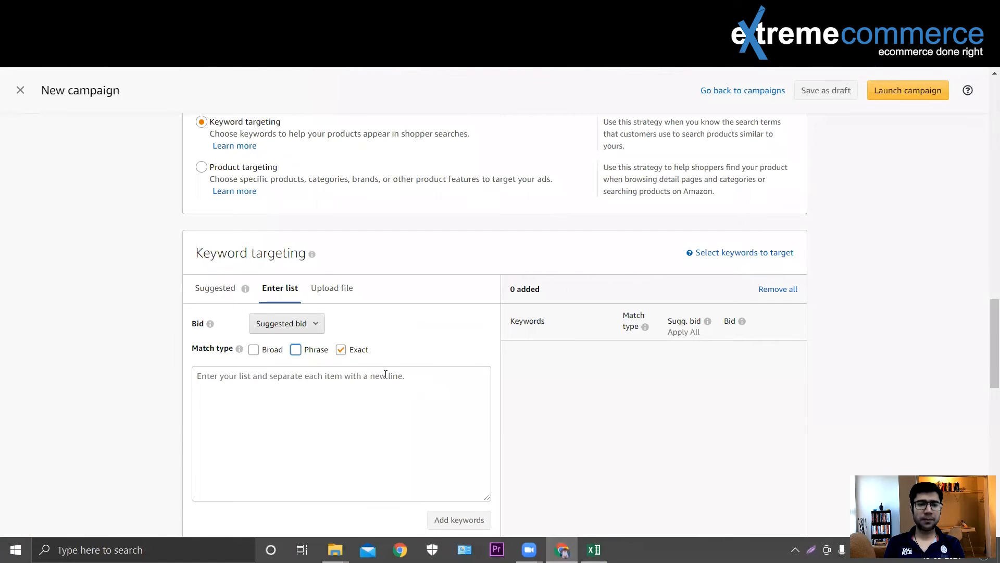
left_click(283, 394)
key("ctrl+v")
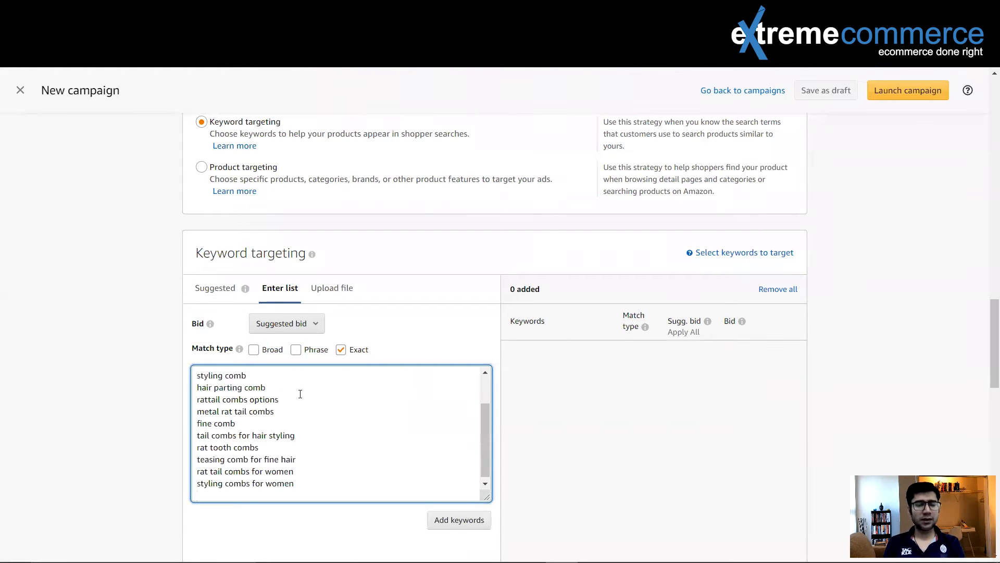
left_click(457, 519)
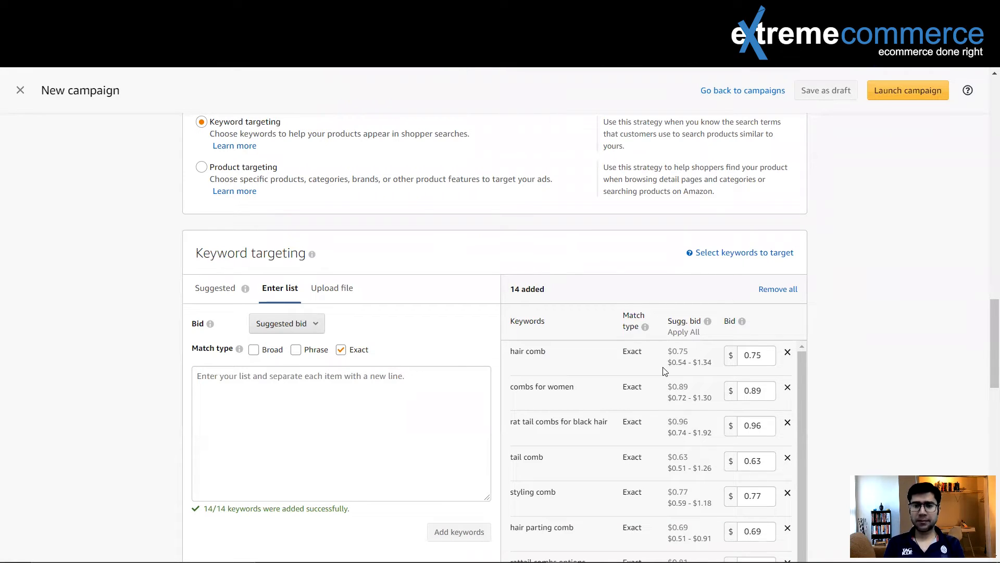
Step: Examine the added keywords' match types and bids, and show the bid adjustments by placement under the bidding strategy
left_click(645, 327)
left_click(659, 417)
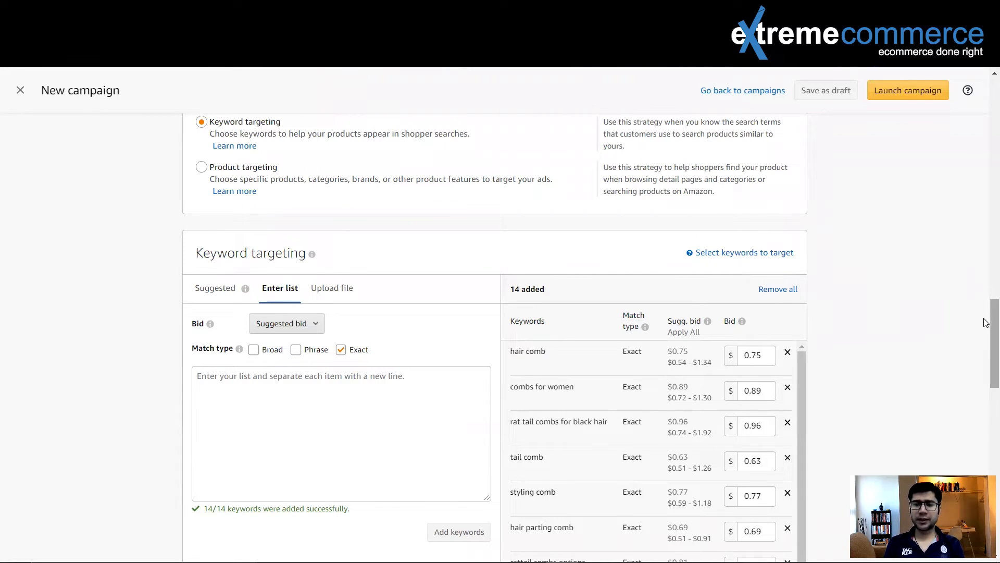
left_click_drag(986, 322, 986, 344)
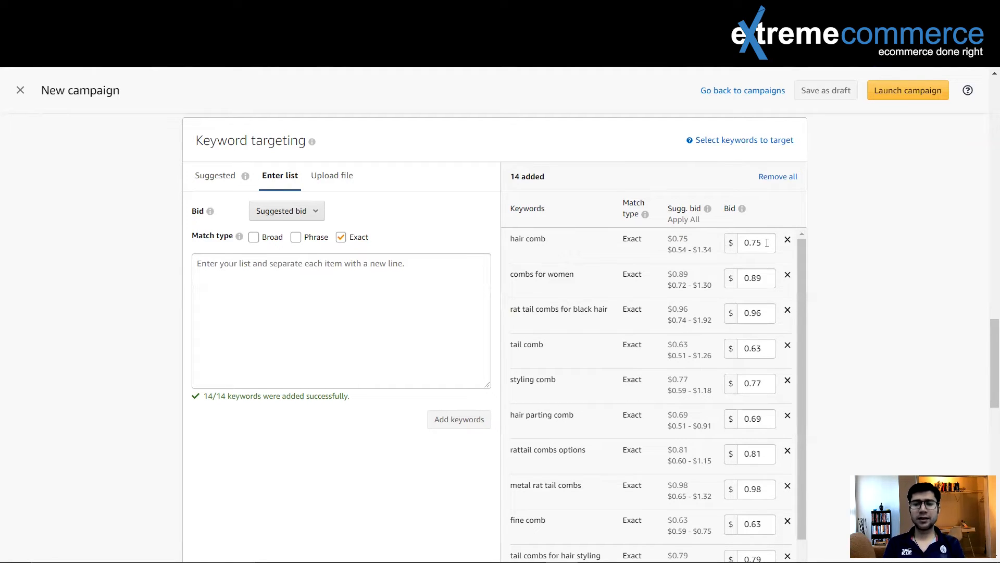
scroll(656, 251, "up", 15)
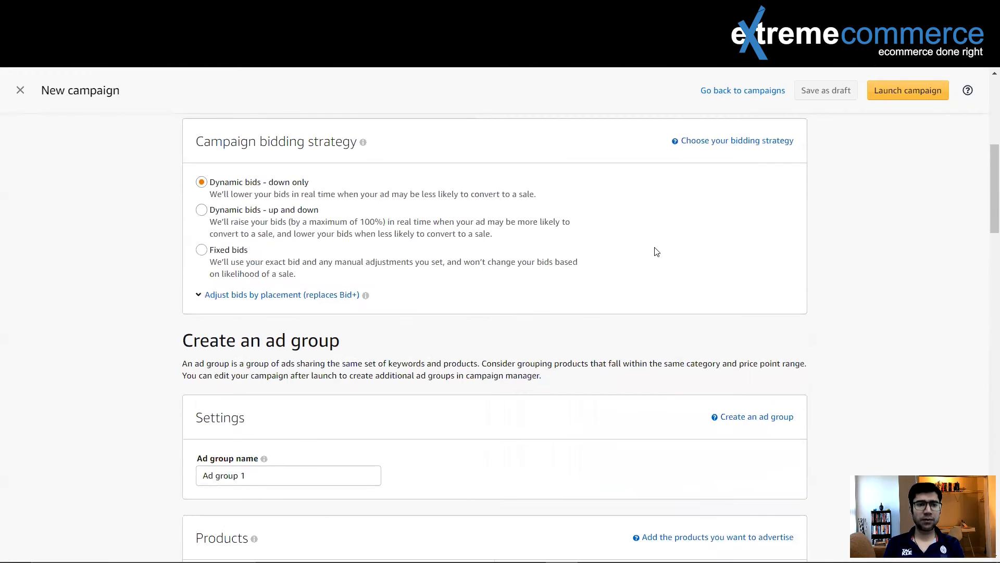
left_click(201, 295)
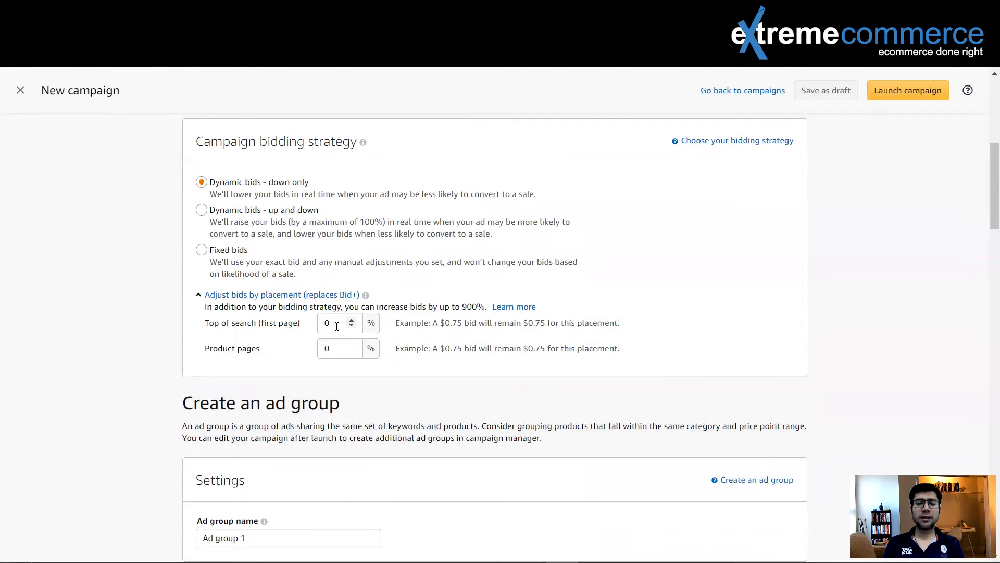
Step: Review the campaign setup, including its settings, ad group, advertised product and the added keywords with their bids
scroll(840, 319, "down", 9)
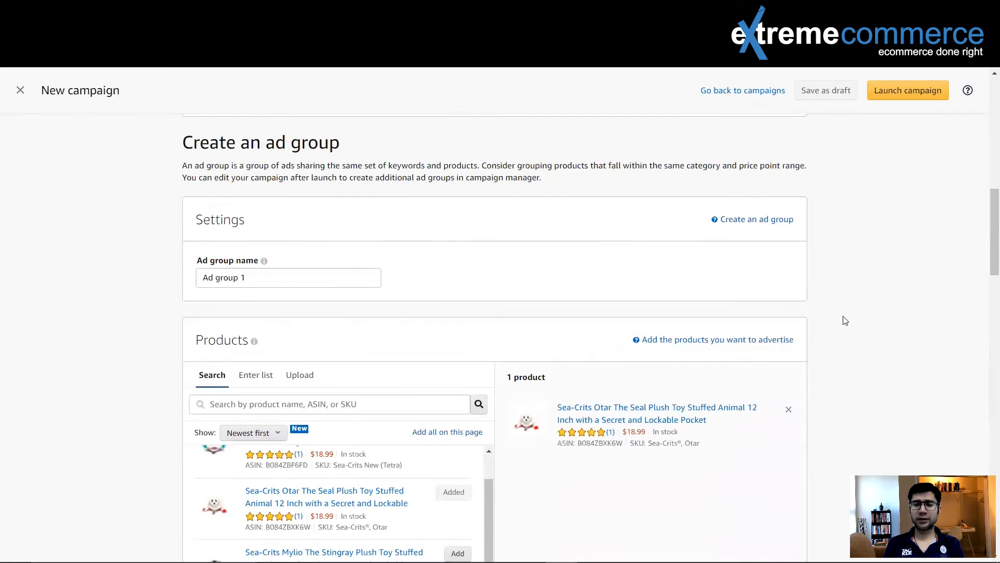
scroll(838, 319, "down", 11)
scroll(830, 306, "up", 2)
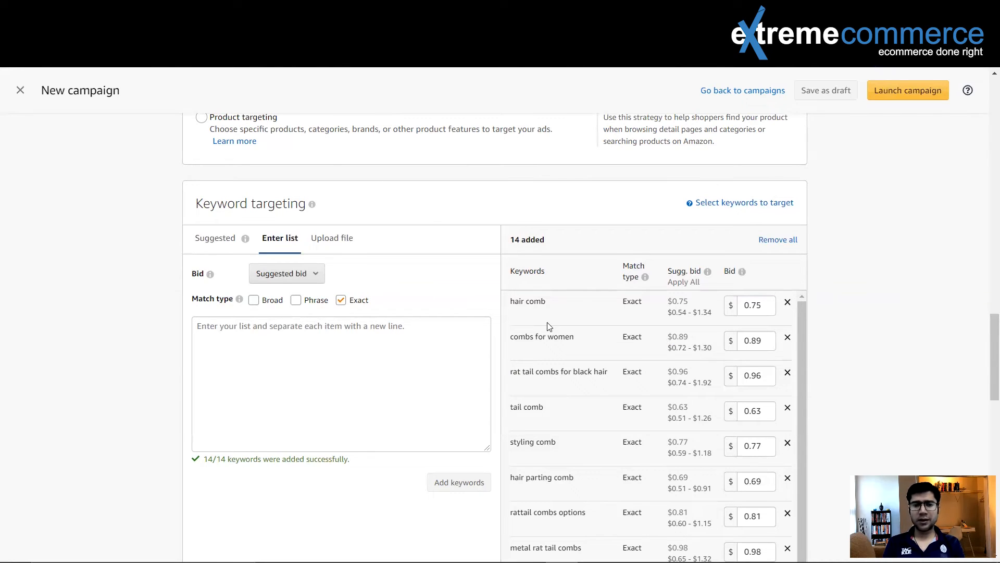
scroll(553, 326, "up", 20)
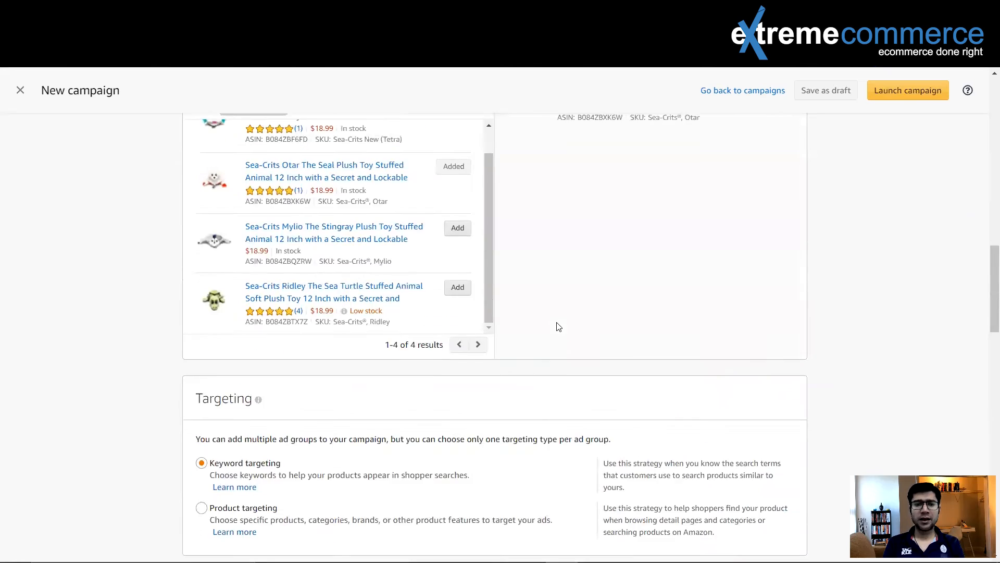
scroll(563, 308, "up", 1)
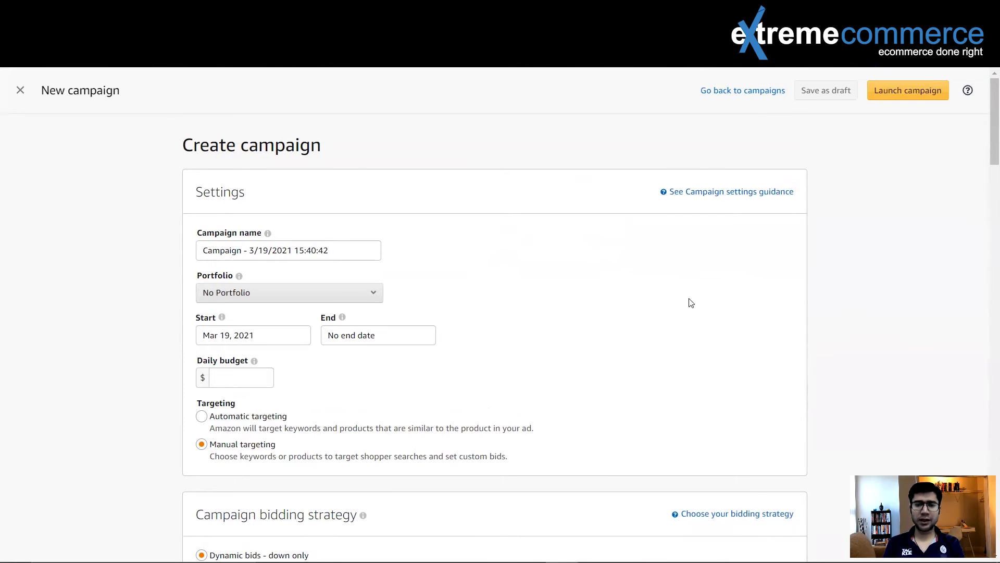
scroll(690, 302, "down", 9)
scroll(690, 303, "down", 15)
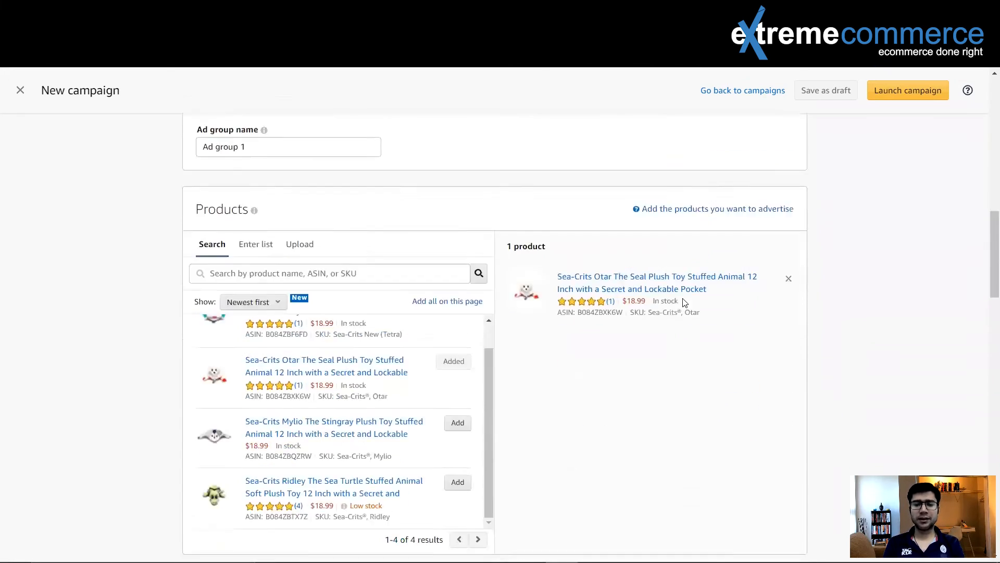
scroll(686, 303, "down", 2)
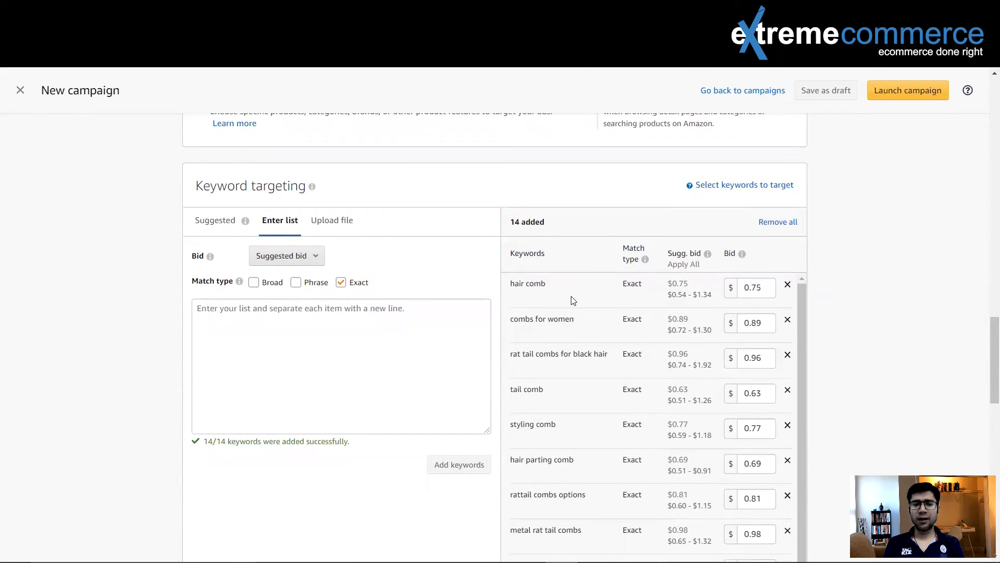
scroll(571, 297, "down", 2)
scroll(646, 336, "up", 2)
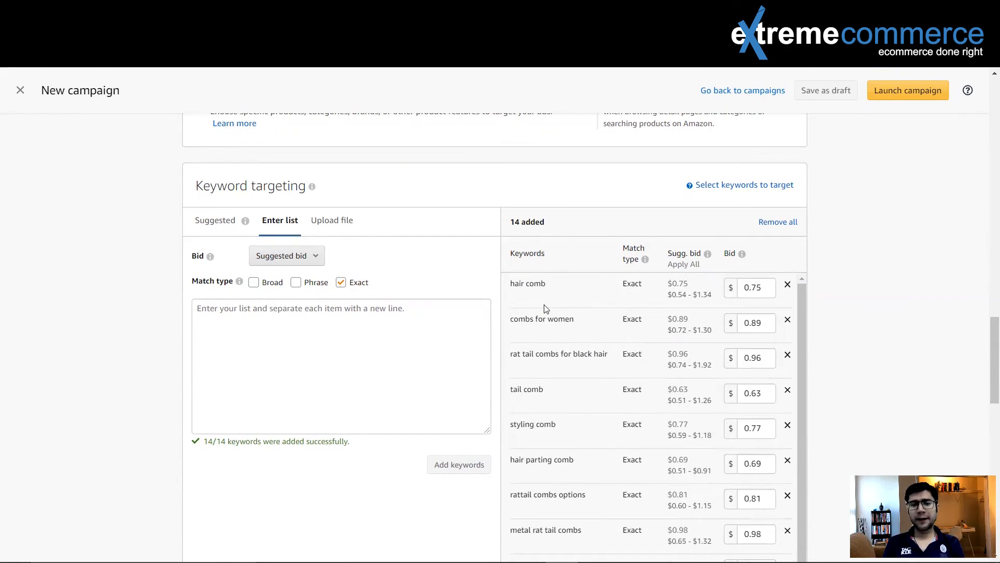
Step: Remove all added keywords from the targeting list and add only "hair comb" as an exact-match keyword with the suggested bid
scroll(986, 348, "down", 2)
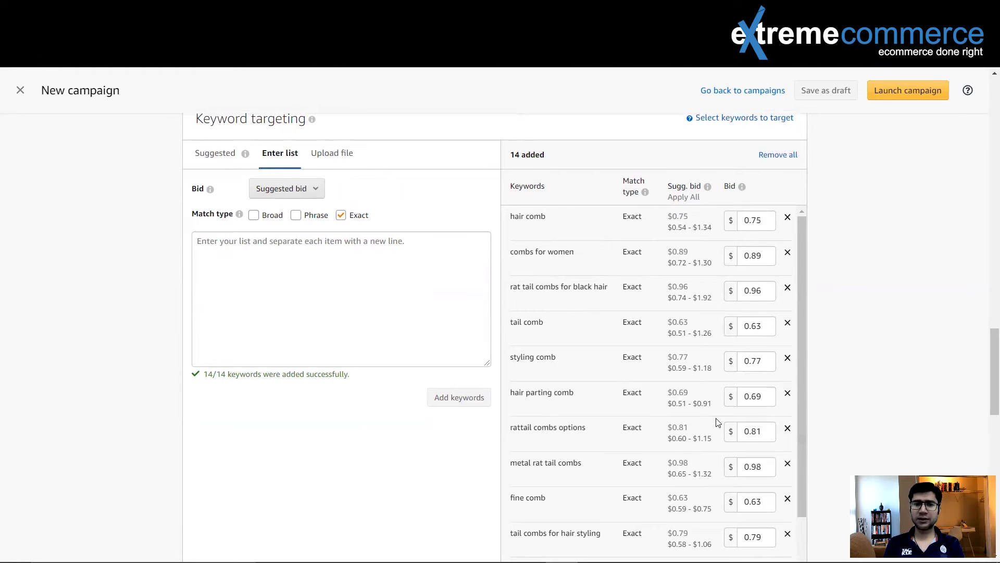
left_click(776, 155)
left_click(215, 244)
type("ha")
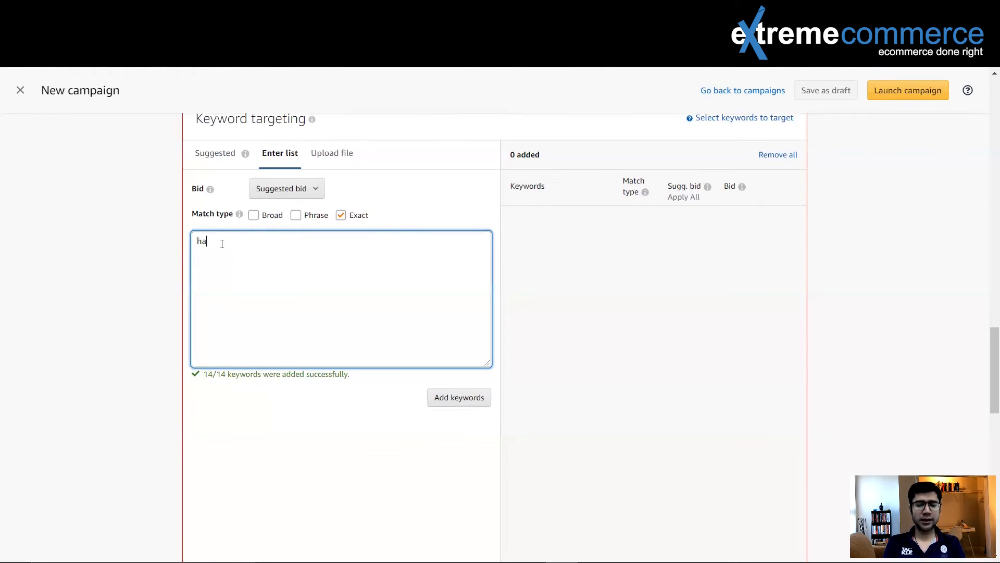
type("ir comb")
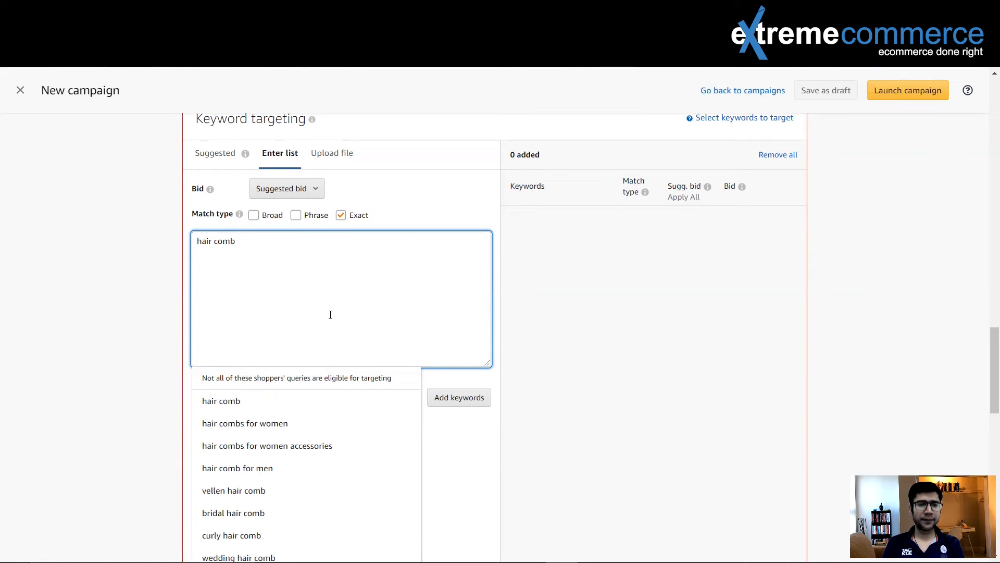
left_click(238, 401)
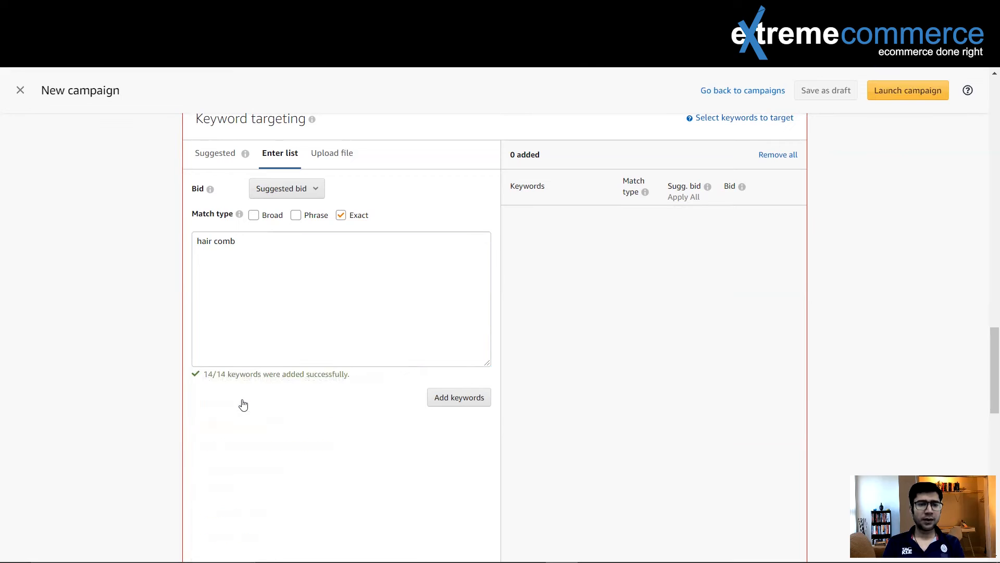
left_click(444, 399)
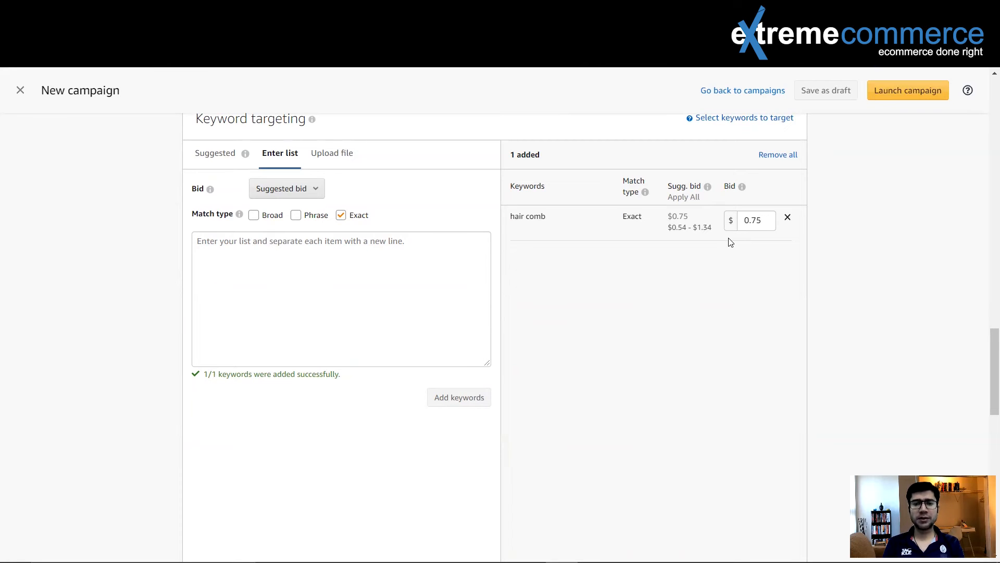
Step: Review the bidding strategy, placement adjustments, campaign settings, ad group, advertised product and the single exact-match keyword with its bid
scroll(677, 252, "up", 3)
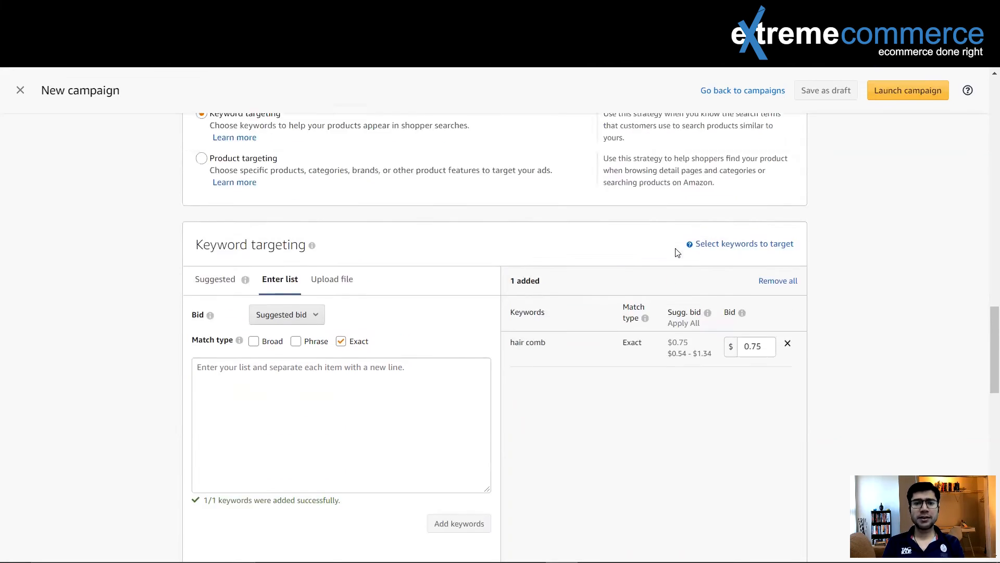
scroll(677, 252, "up", 10)
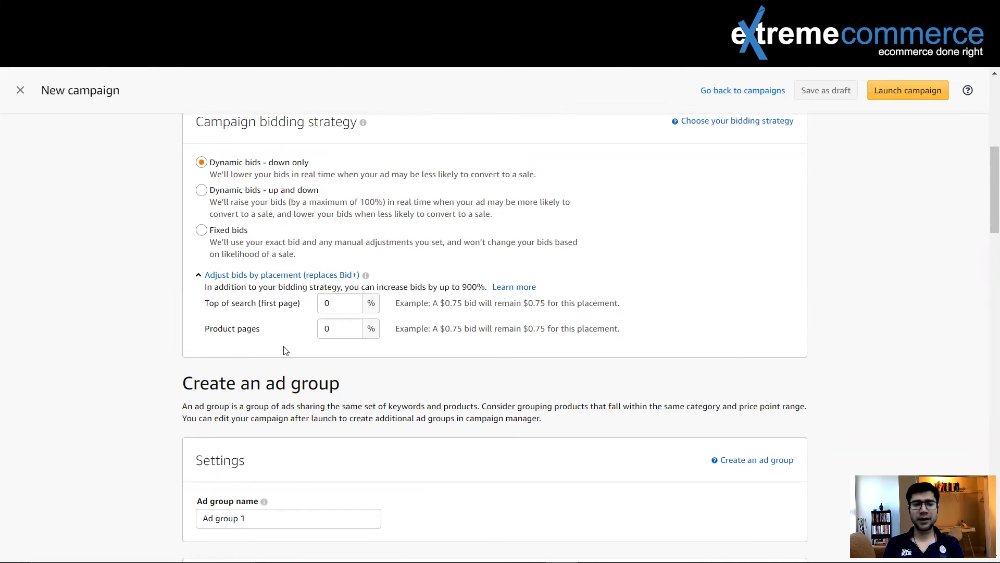
scroll(448, 302, "down", 6)
scroll(436, 304, "down", 12)
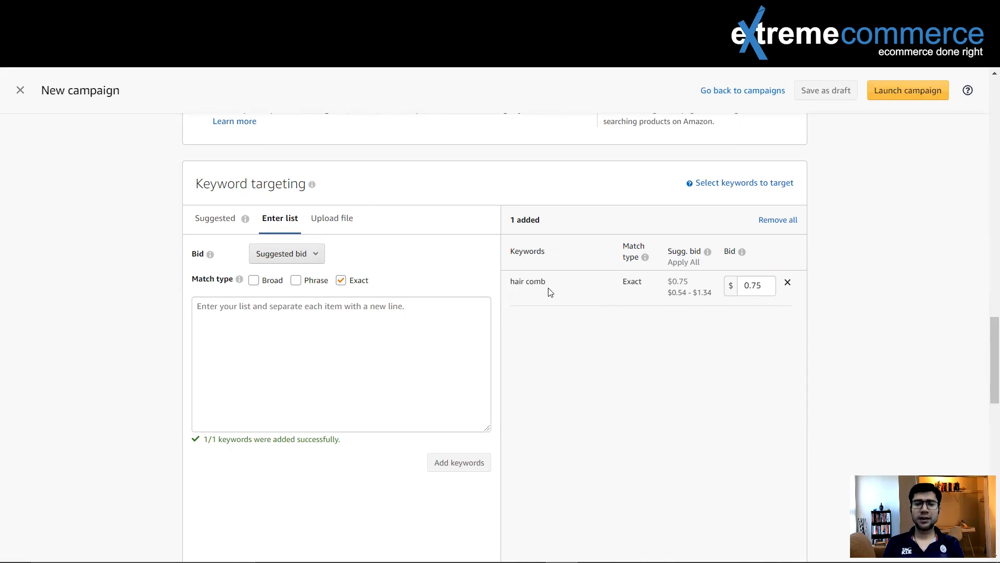
scroll(544, 281, "up", 20)
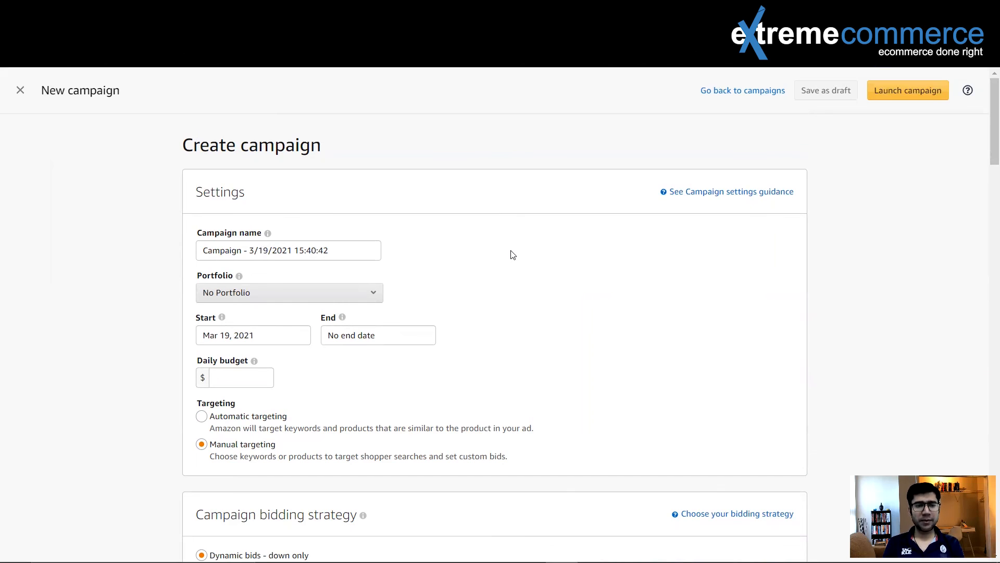
scroll(513, 255, "down", 12)
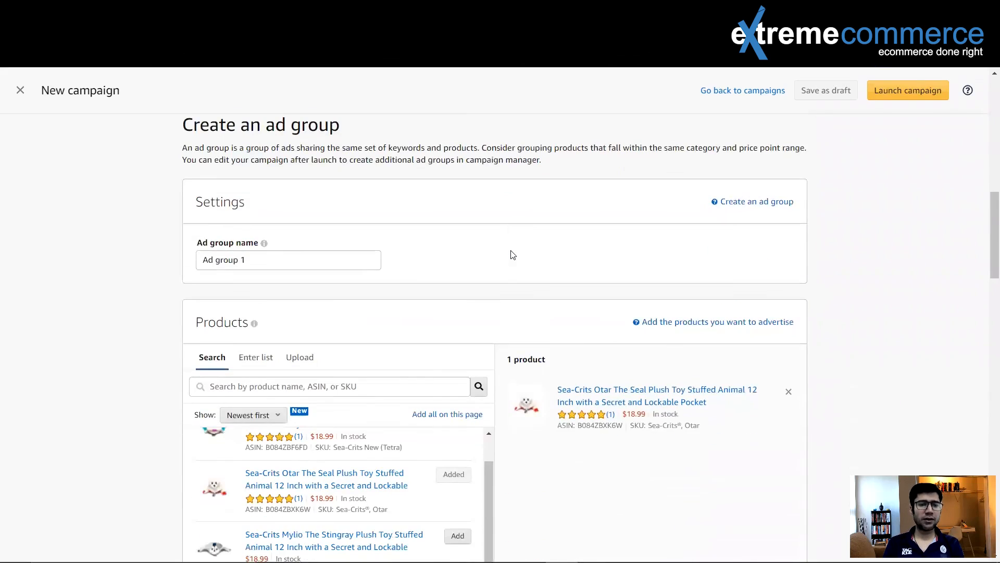
scroll(513, 255, "down", 10)
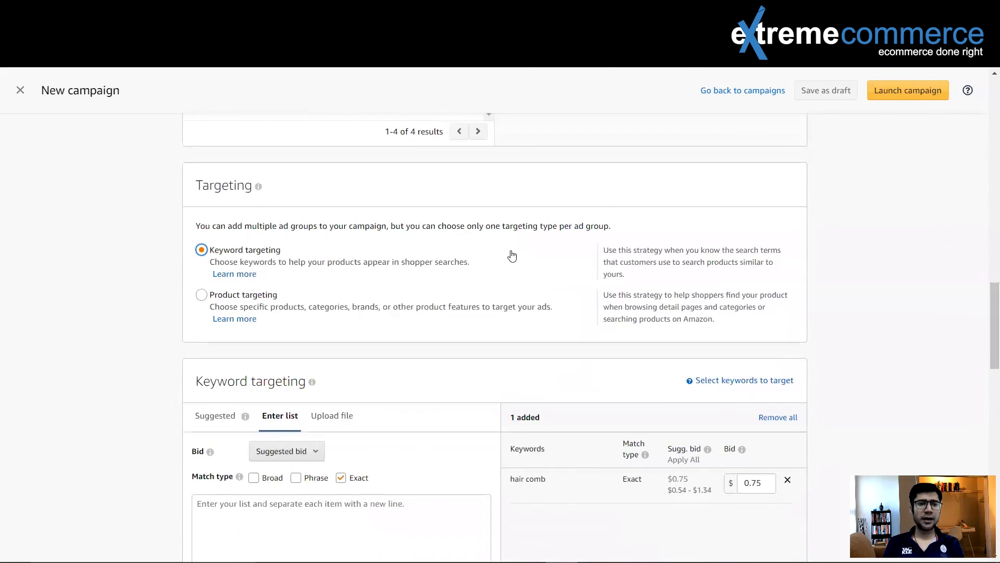
scroll(512, 255, "down", 3)
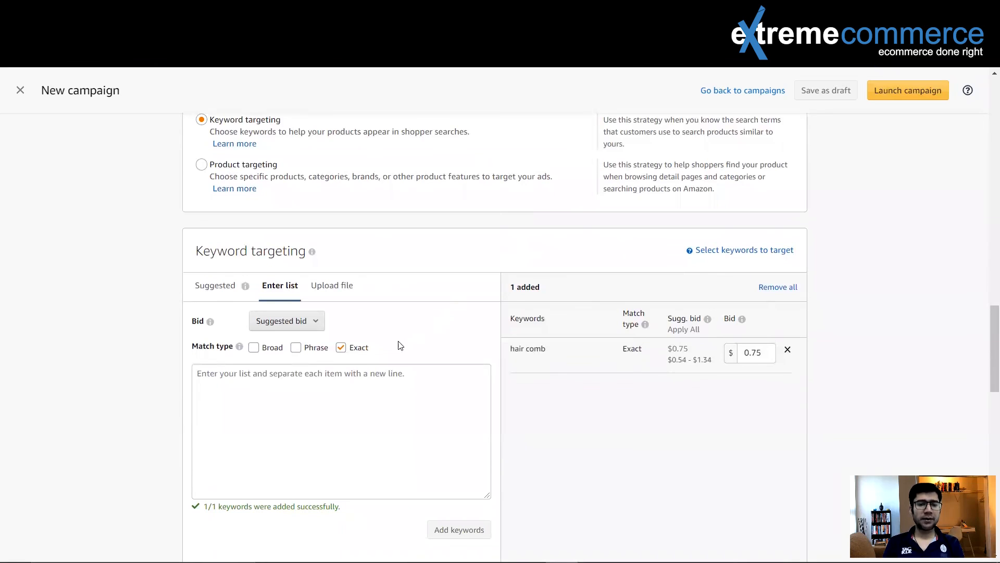